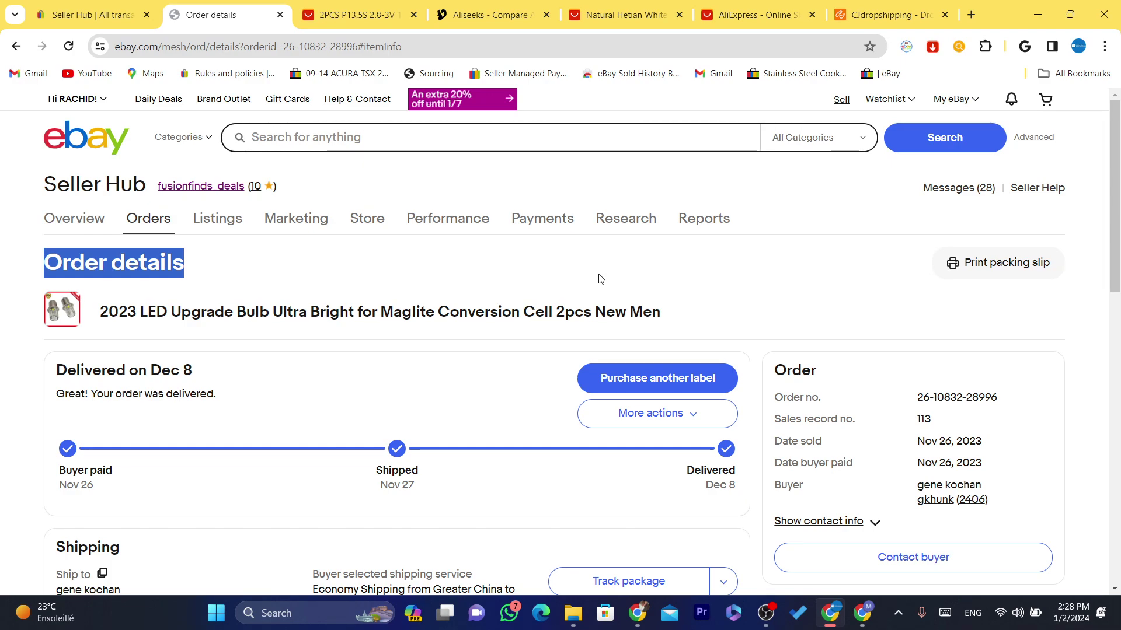
# - Review the AliExpress flashlight bulb listing, then the eBay order's delivery timeline, shipping details and available order actions
pyautogui.click(388, 8)
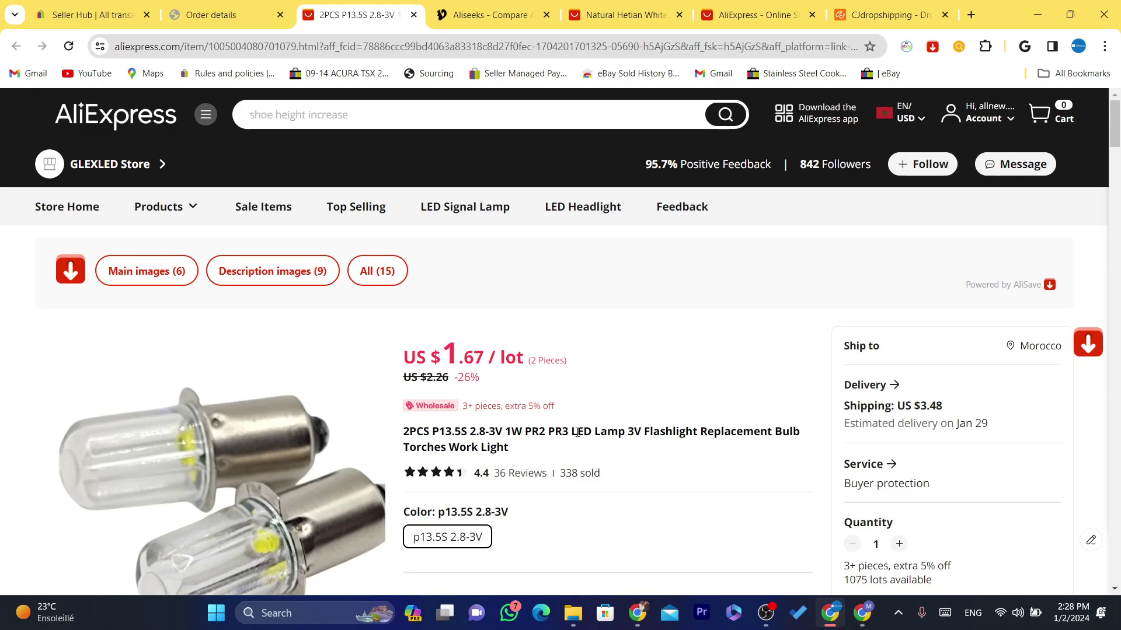
pyautogui.click(237, 5)
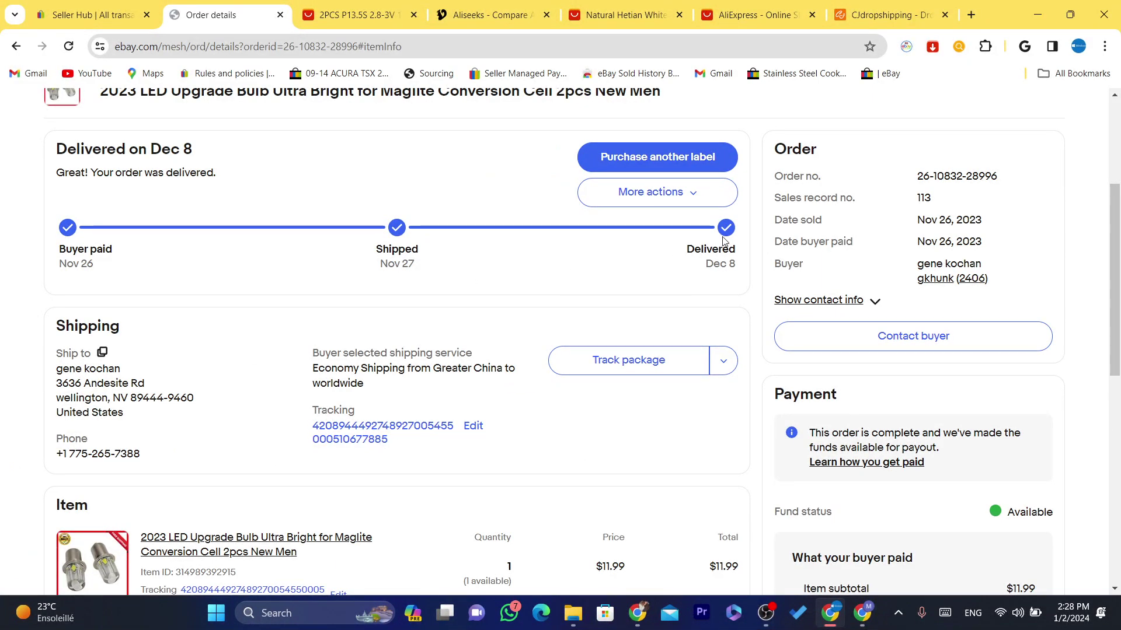
pyautogui.click(634, 187)
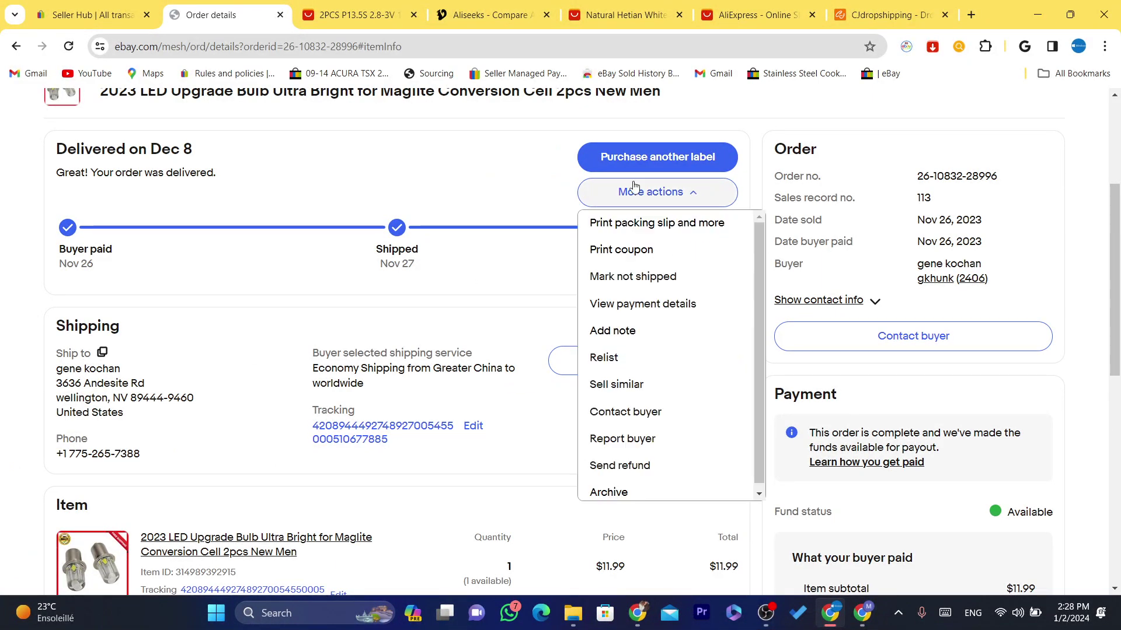
pyautogui.click(418, 237)
pyautogui.moveTo(356, 251); pyautogui.dragTo(457, 270)
pyautogui.click(458, 270)
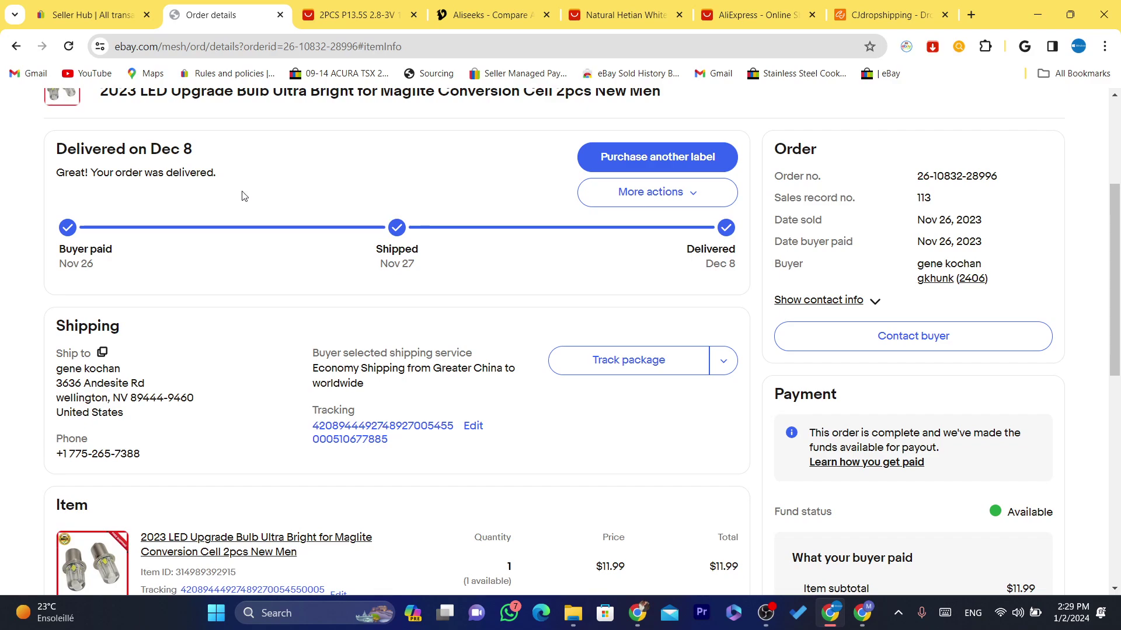
pyautogui.scroll(3, 1089, 173)
pyautogui.scroll(2, 671, 142)
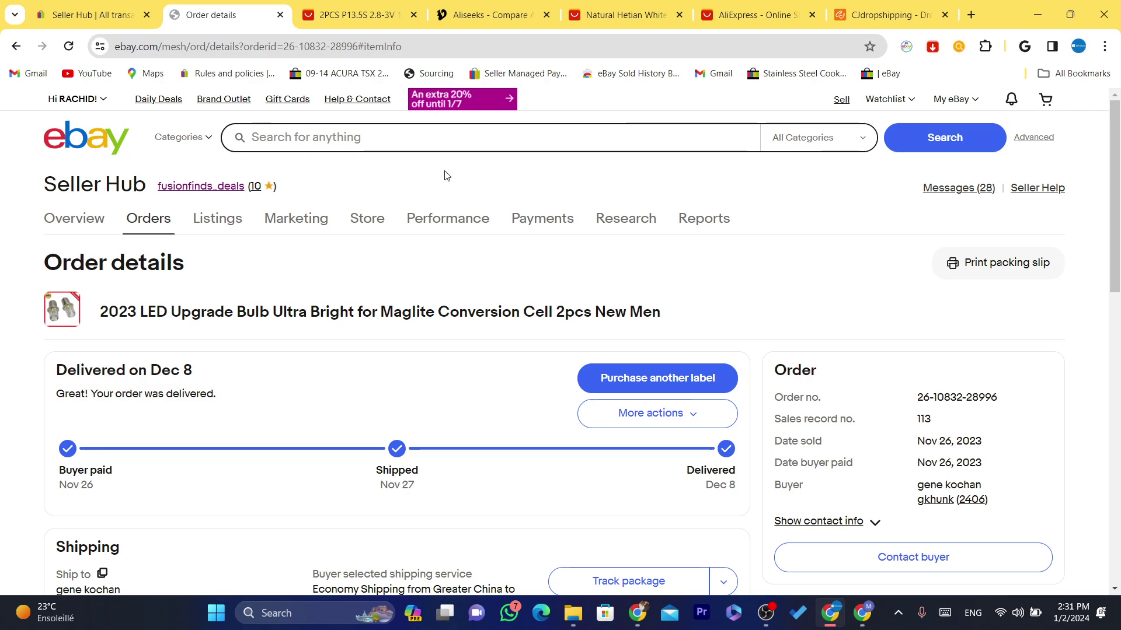
# - Replace the AliExpress product page with a Google search for amazon and open the Amazon.com site from the results
pyautogui.click(374, 6)
pyautogui.click(401, 52)
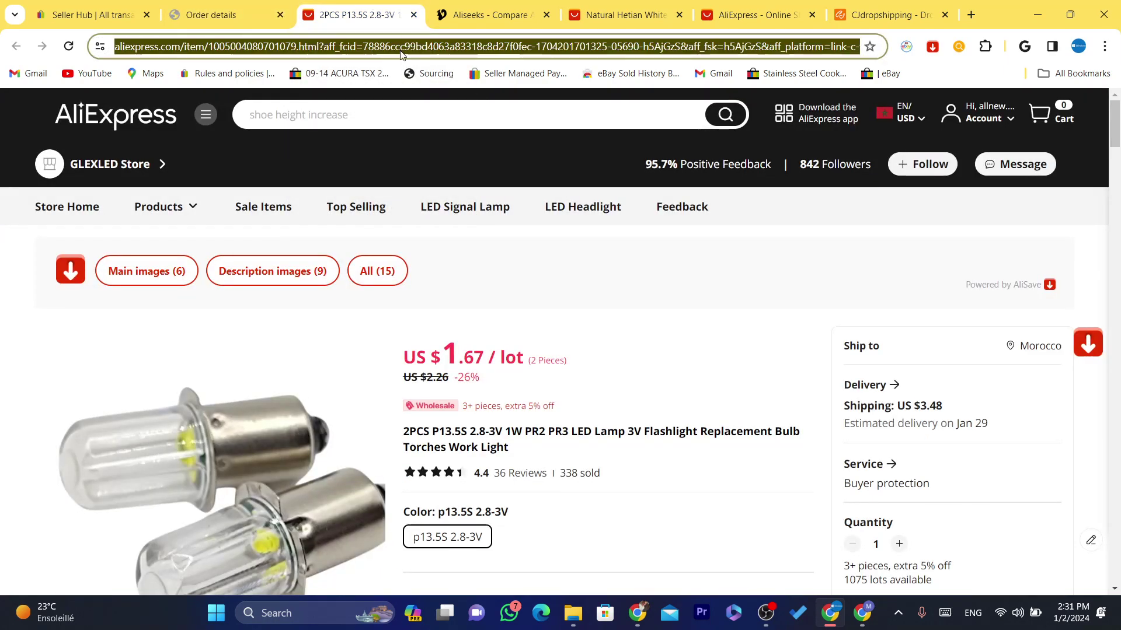
pyautogui.write('ama')
pyautogui.click(349, 103)
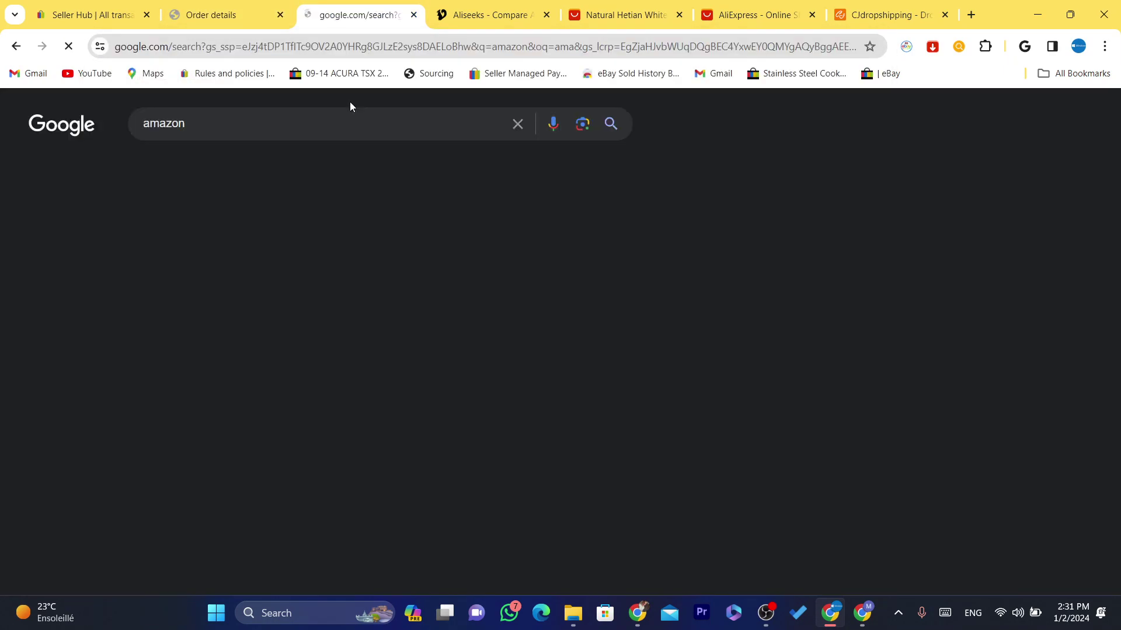
pyautogui.click(337, 50)
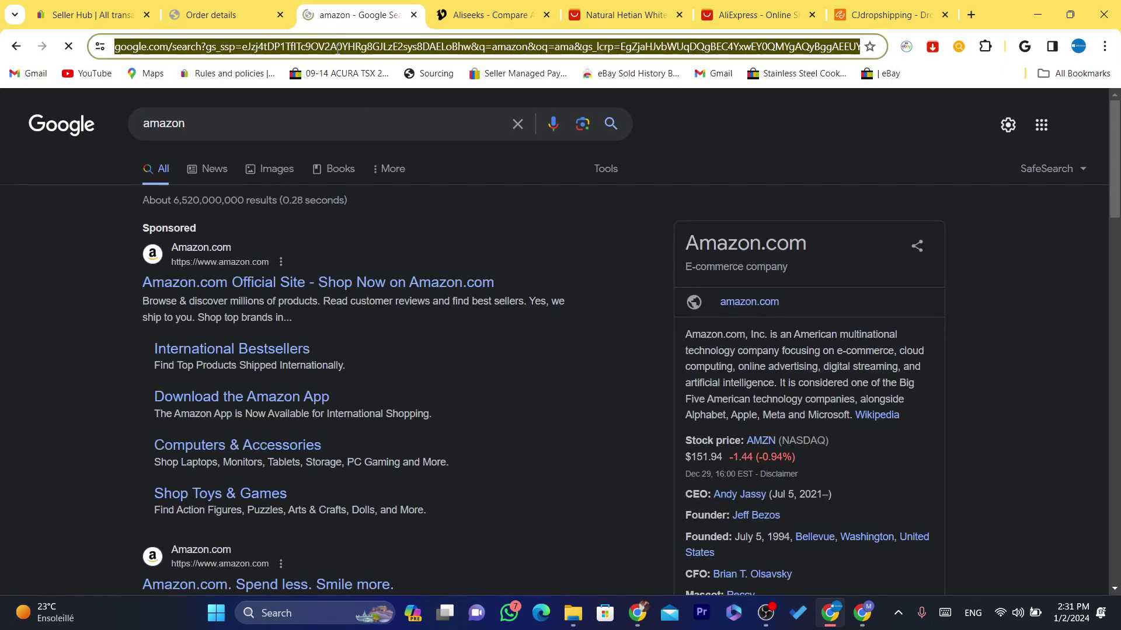
pyautogui.click(296, 584)
# - Look over the Amazon home page, its web address, search suggestions and product sections, with a brief look at the eBay transactions page
pyautogui.click(409, 40)
pyautogui.doubleClick(409, 41)
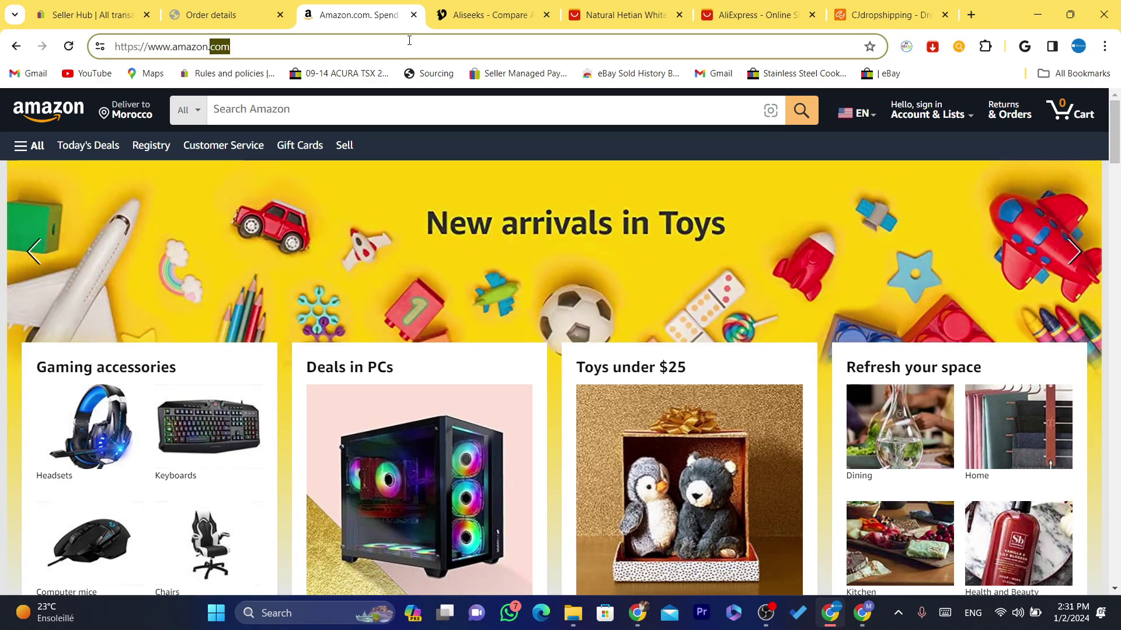
pyautogui.click(415, 120)
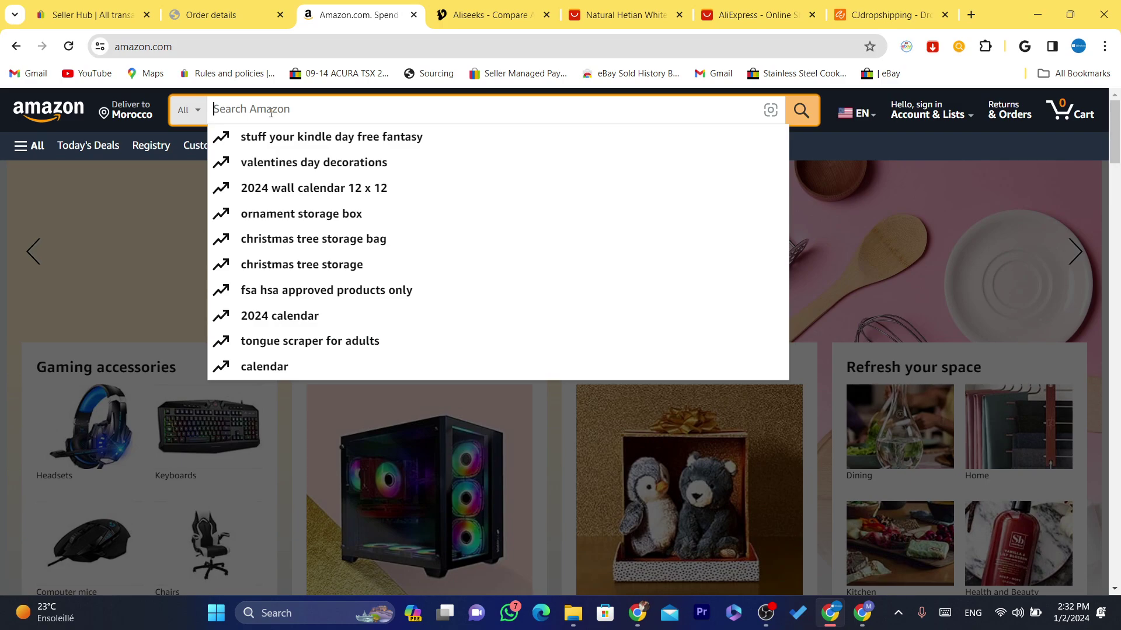
pyautogui.hotkey('ctrl', '1')
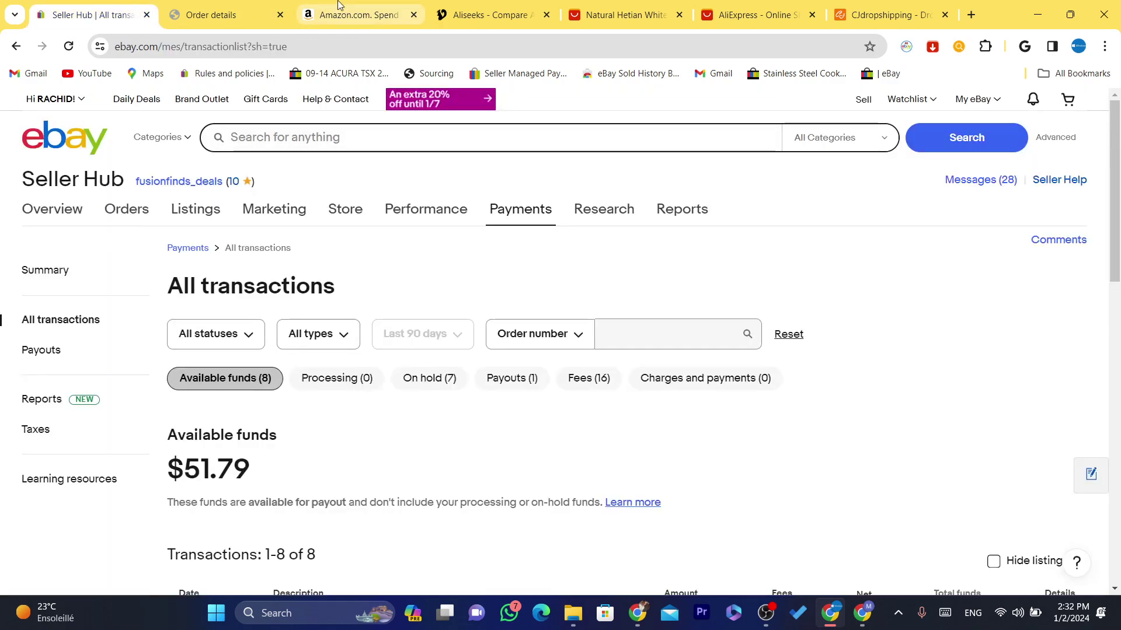
pyautogui.click(373, 15)
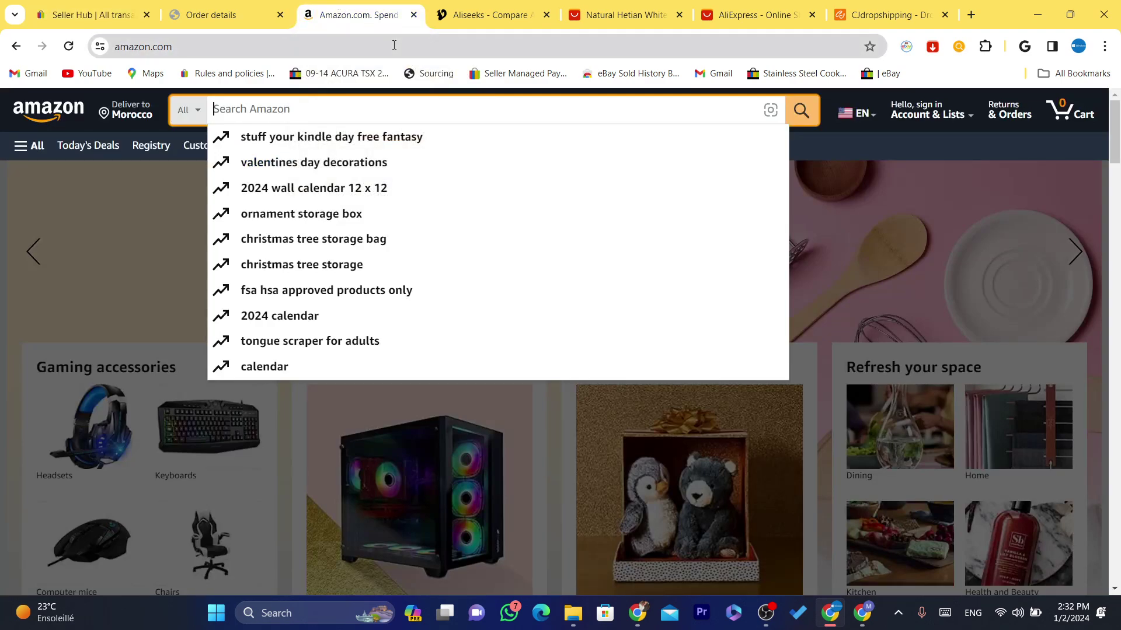
pyautogui.click(54, 303)
pyautogui.moveTo(1114, 143); pyautogui.dragTo(1118, 298)
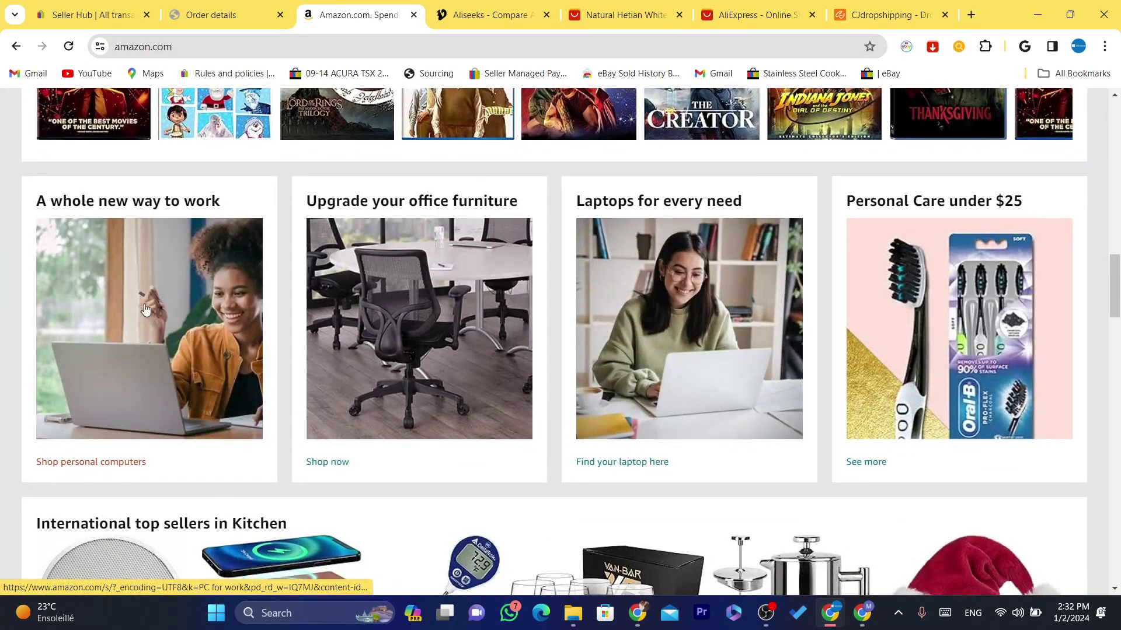
# - Switch to the eBay Seller Hub, go to the eBay home page and open the recently viewed Mixed Random Patches listing
pyautogui.click(93, 15)
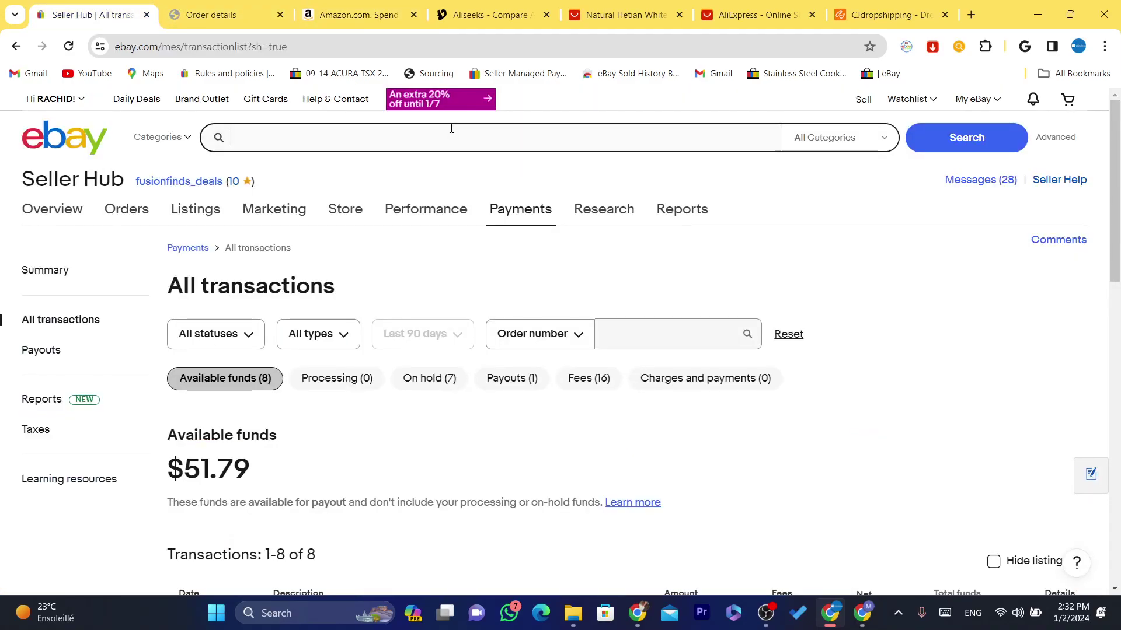
pyautogui.click(452, 136)
pyautogui.click(471, 441)
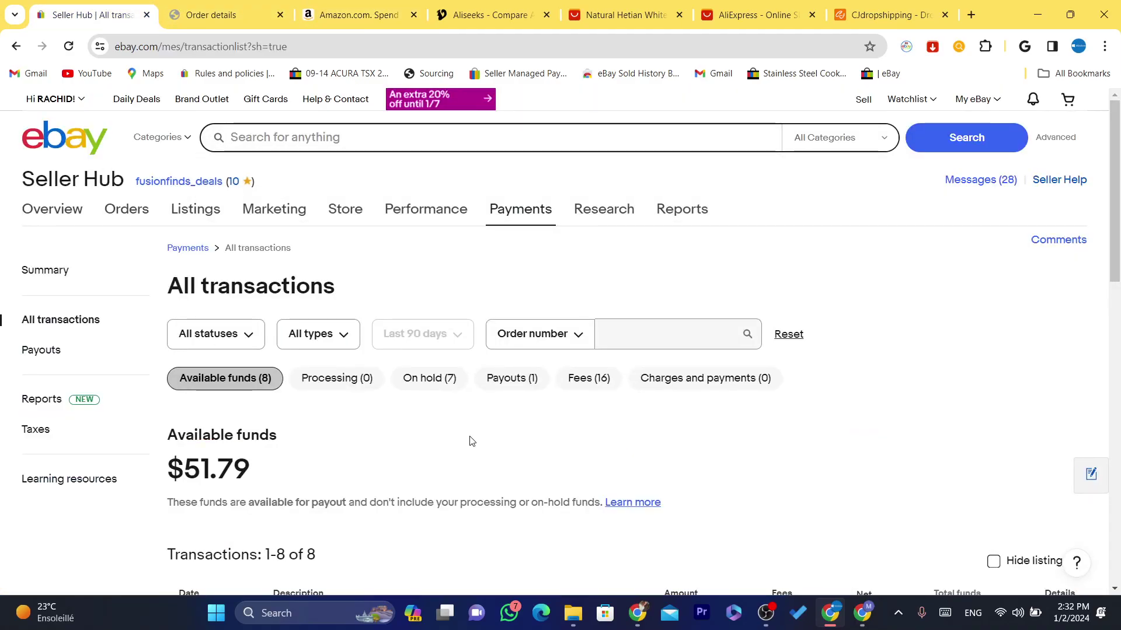
pyautogui.click(351, 140)
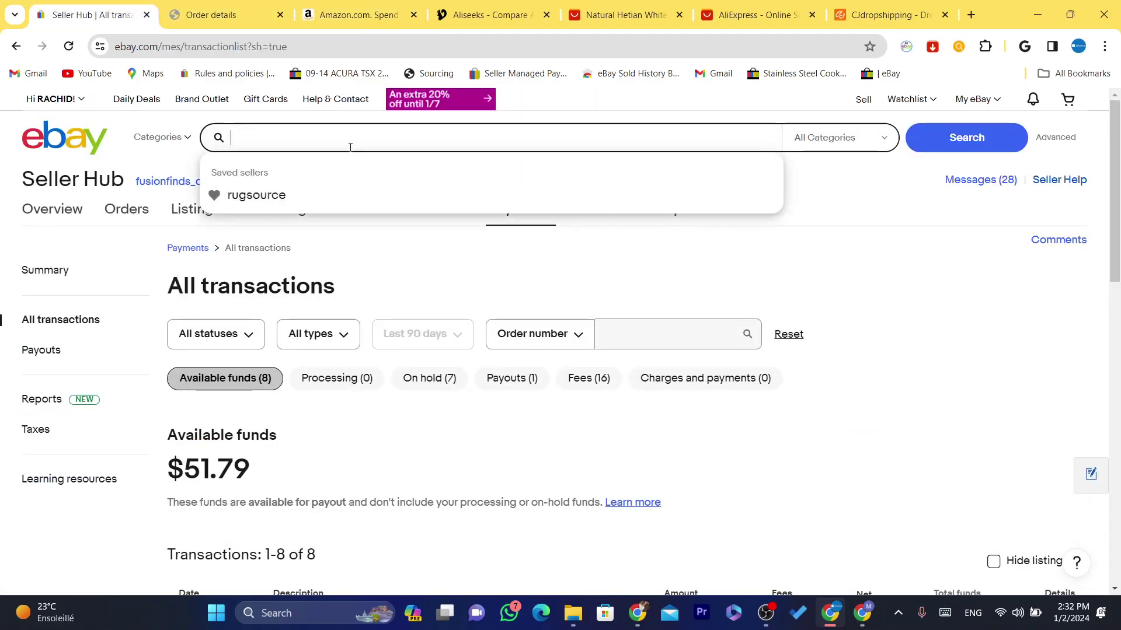
pyautogui.click(322, 48)
pyautogui.click(306, 287)
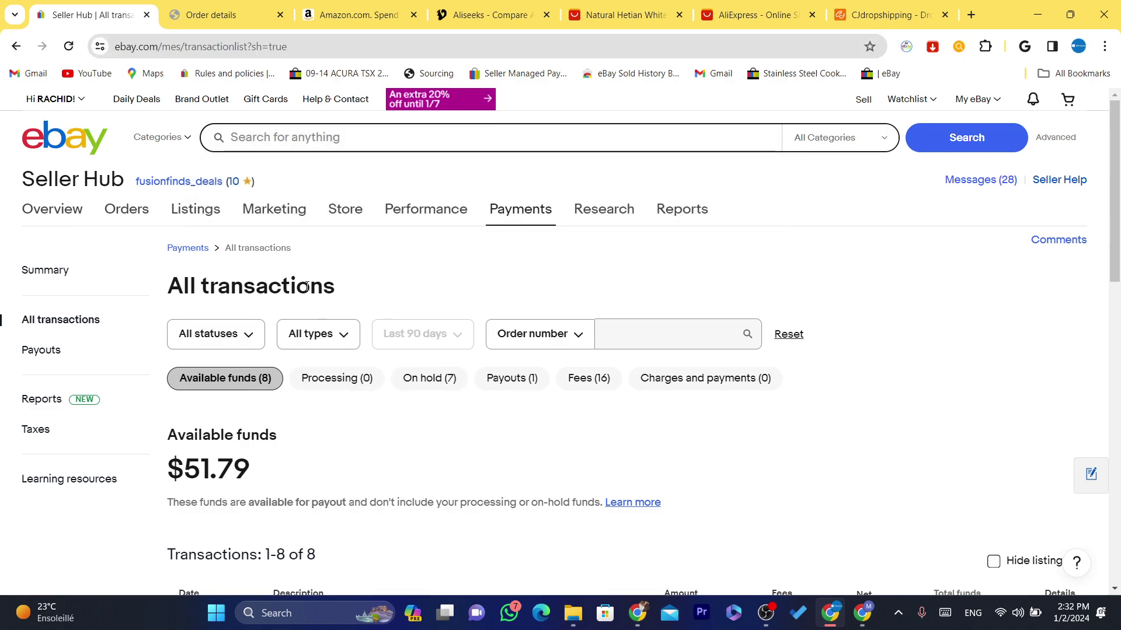
pyautogui.tripleClick(306, 287)
pyautogui.click(413, 285)
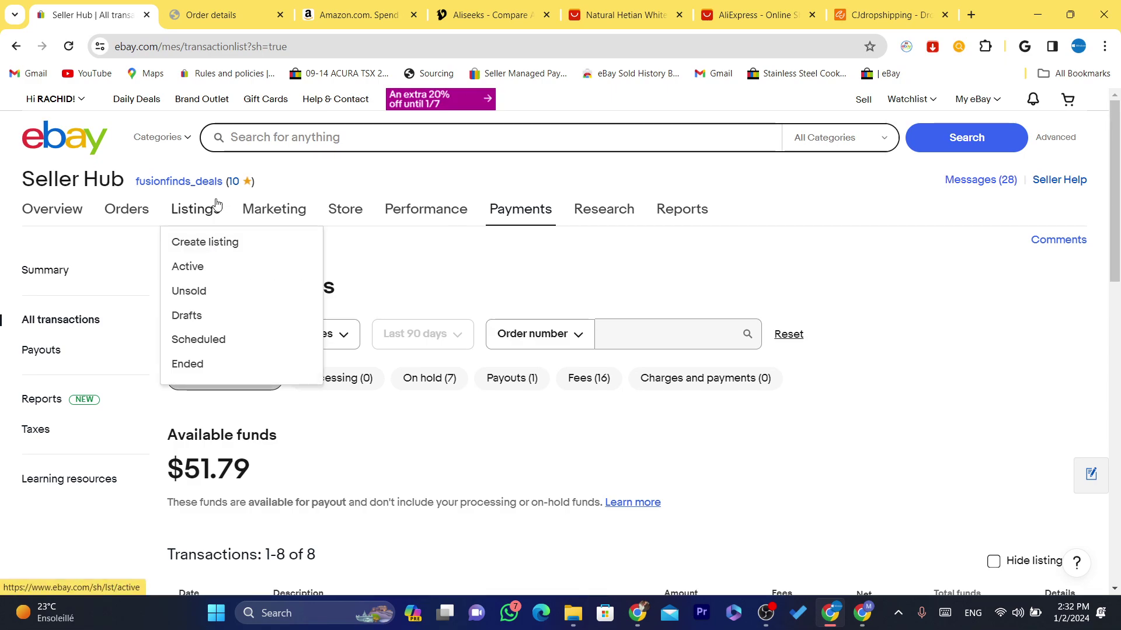
pyautogui.click(69, 150)
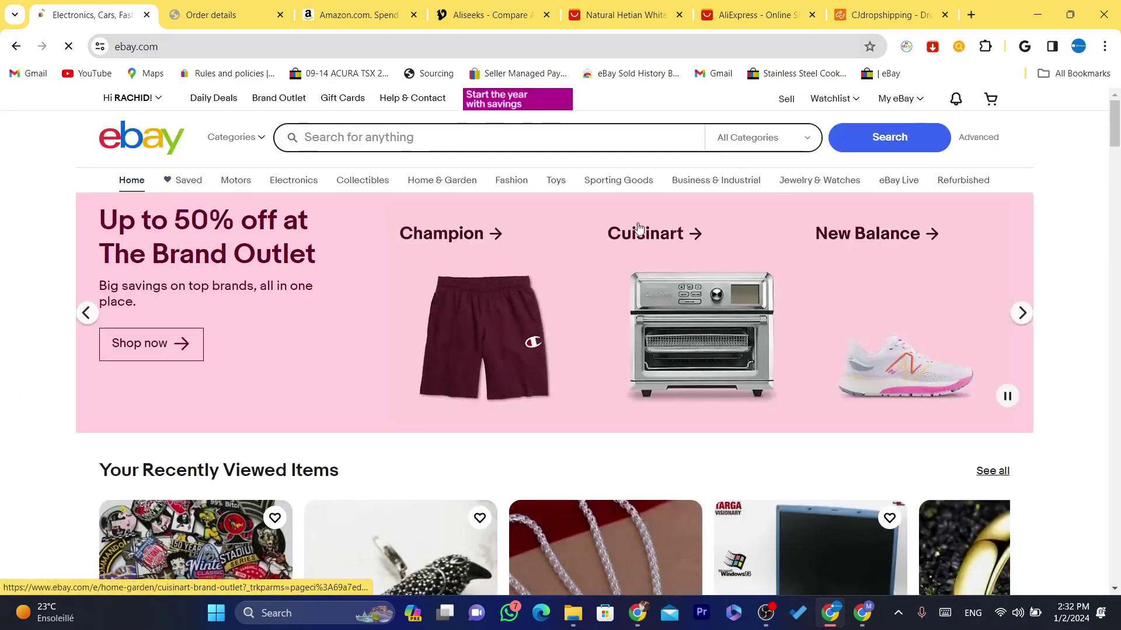
pyautogui.moveTo(1119, 132); pyautogui.dragTo(1117, 175)
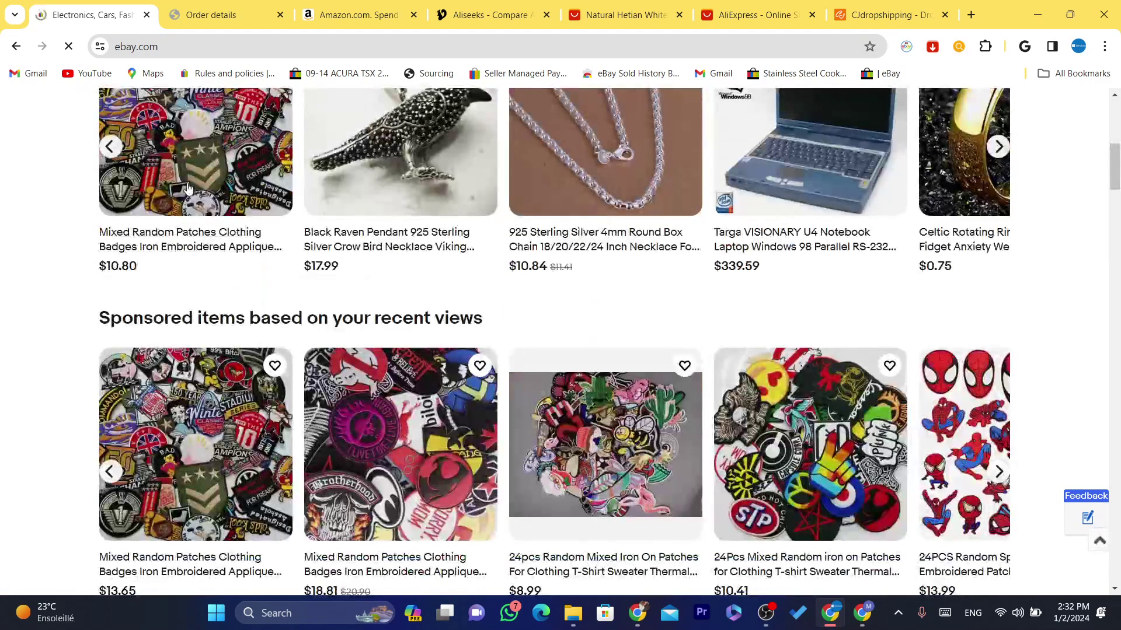
pyautogui.click(187, 186)
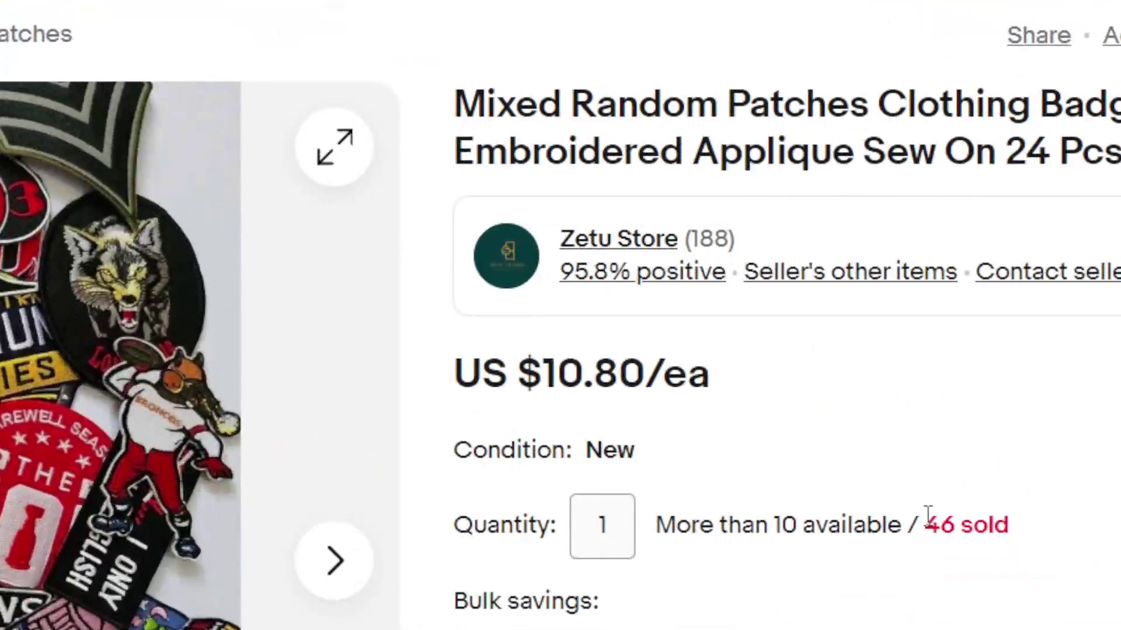
# - Highlight the patches listing's sold quantity and its title
pyautogui.moveTo(928, 517); pyautogui.dragTo(1056, 531)
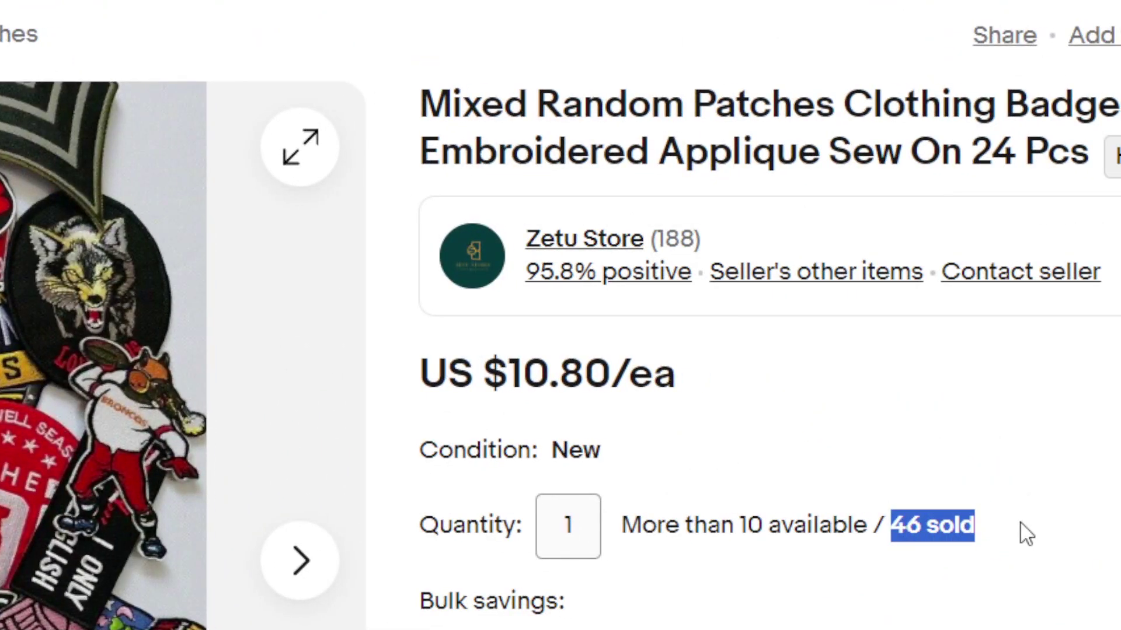
pyautogui.click(1057, 530)
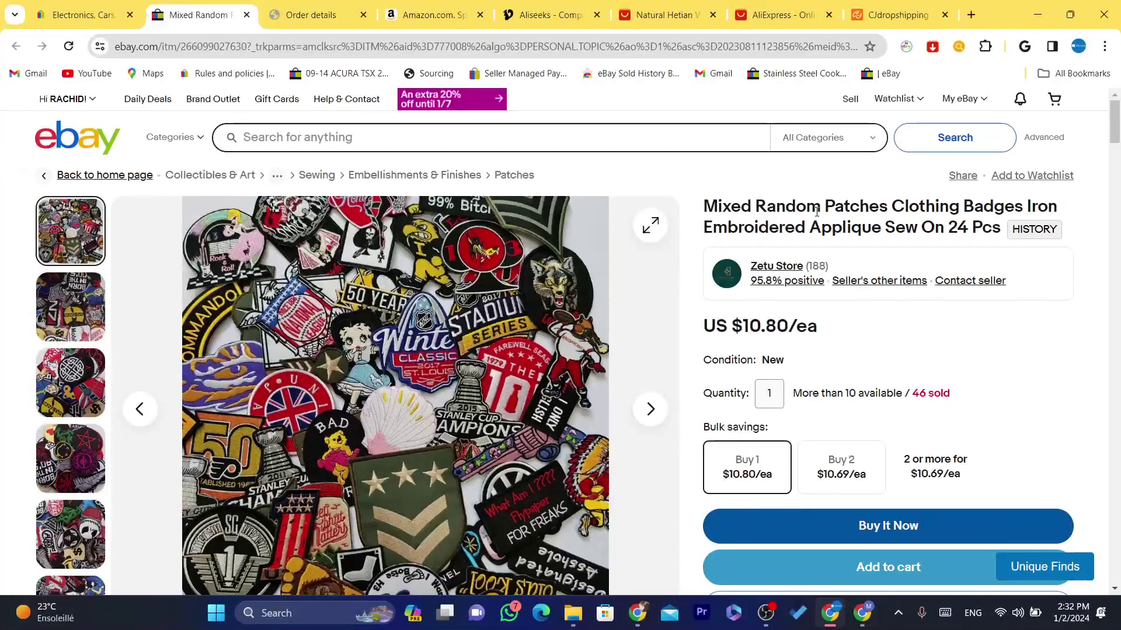
pyautogui.tripleClick(816, 211)
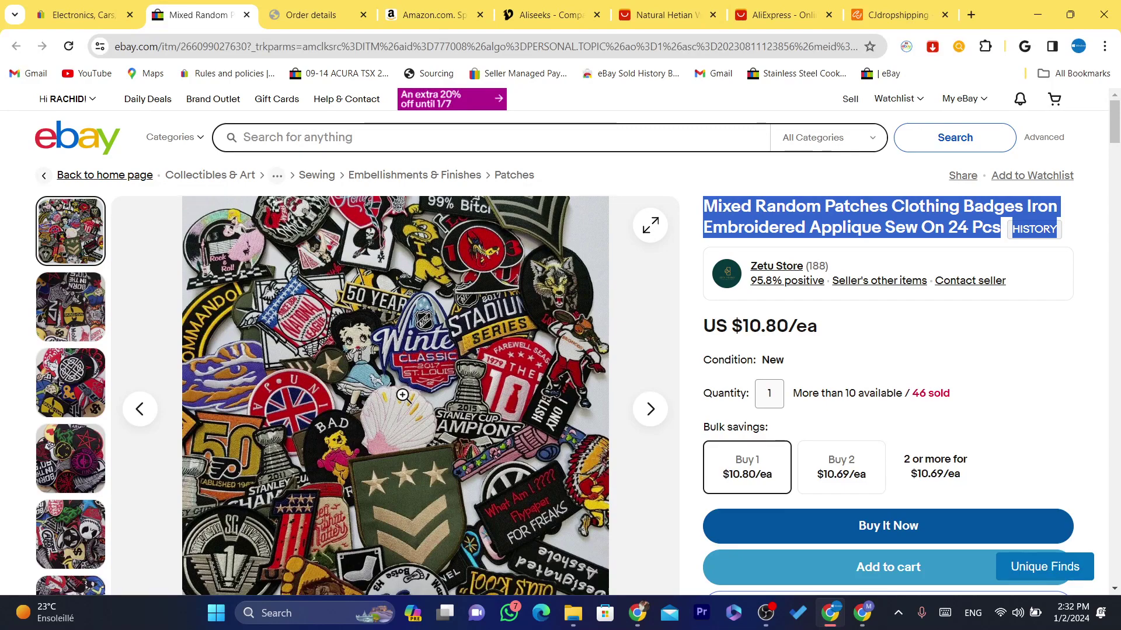
# - Examine the patches listing's shipping terms, international shipment note and item location
pyautogui.moveTo(1115, 126); pyautogui.dragTo(1118, 158)
pyautogui.tripleClick(875, 458)
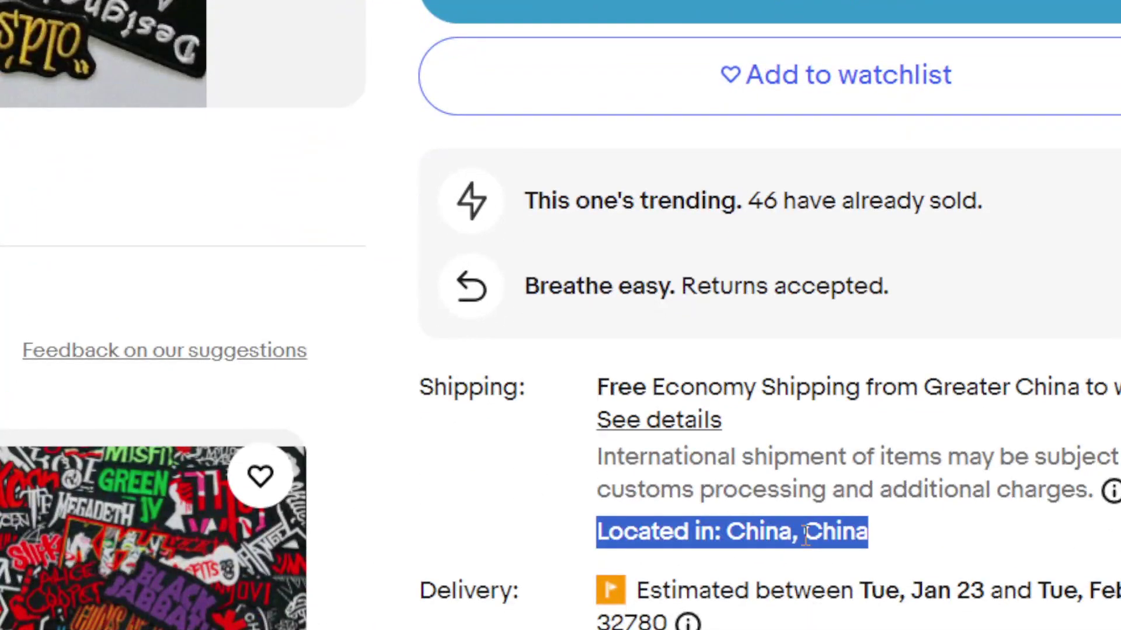
pyautogui.tripleClick(725, 490)
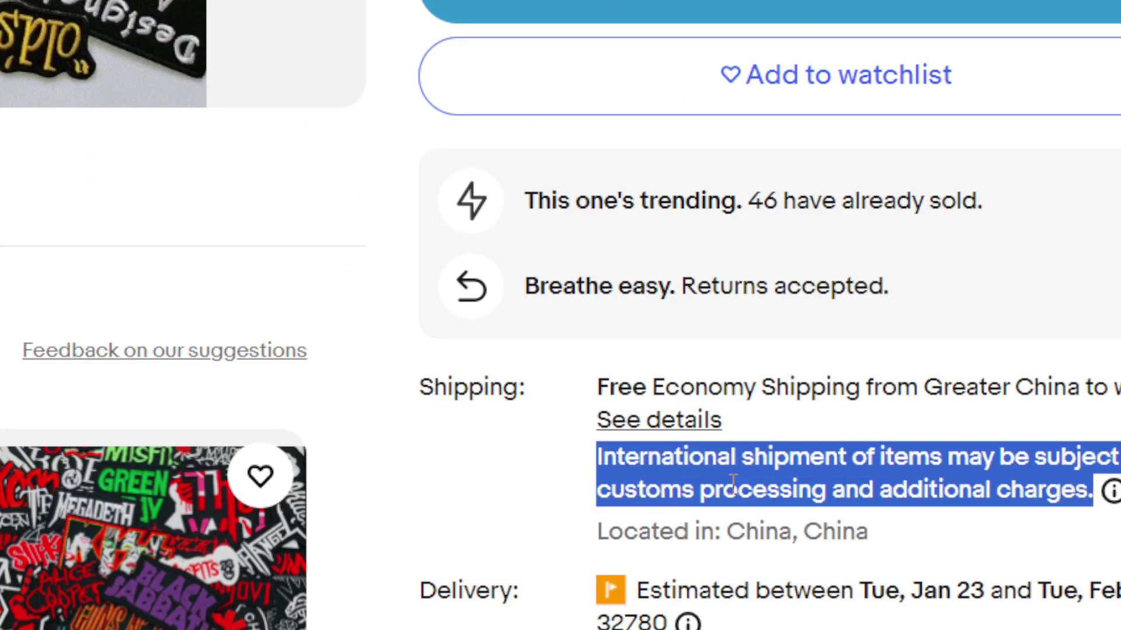
pyautogui.click(882, 543)
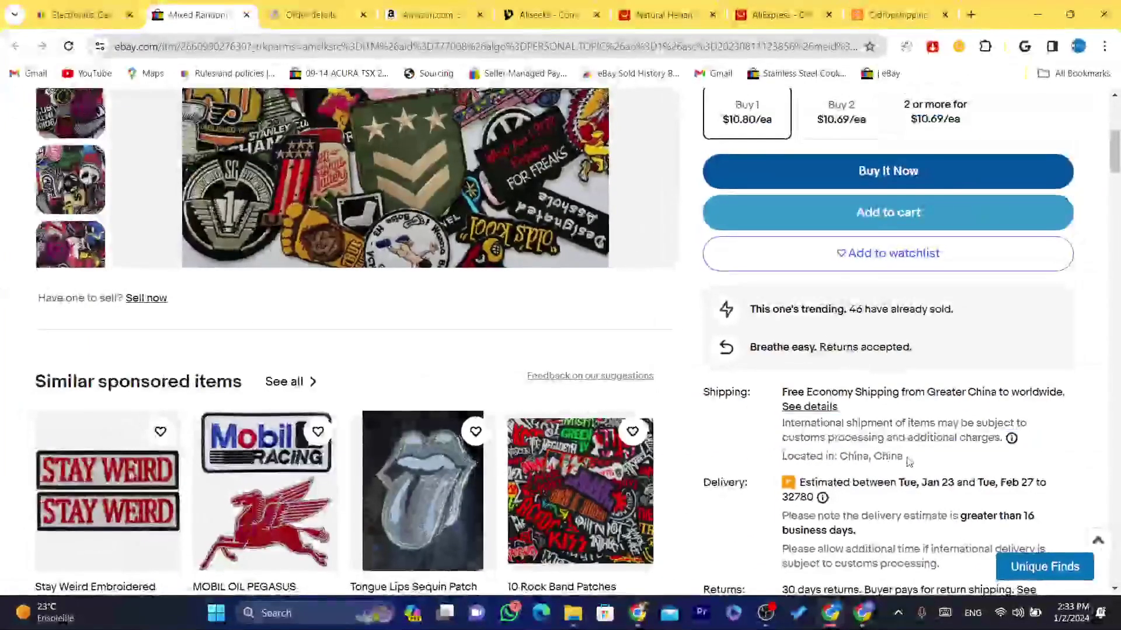
pyautogui.moveTo(908, 461); pyautogui.dragTo(781, 422)
# - Return to the start of the patches listing and highlight its full title again
pyautogui.moveTo(1119, 94); pyautogui.dragTo(1119, 27)
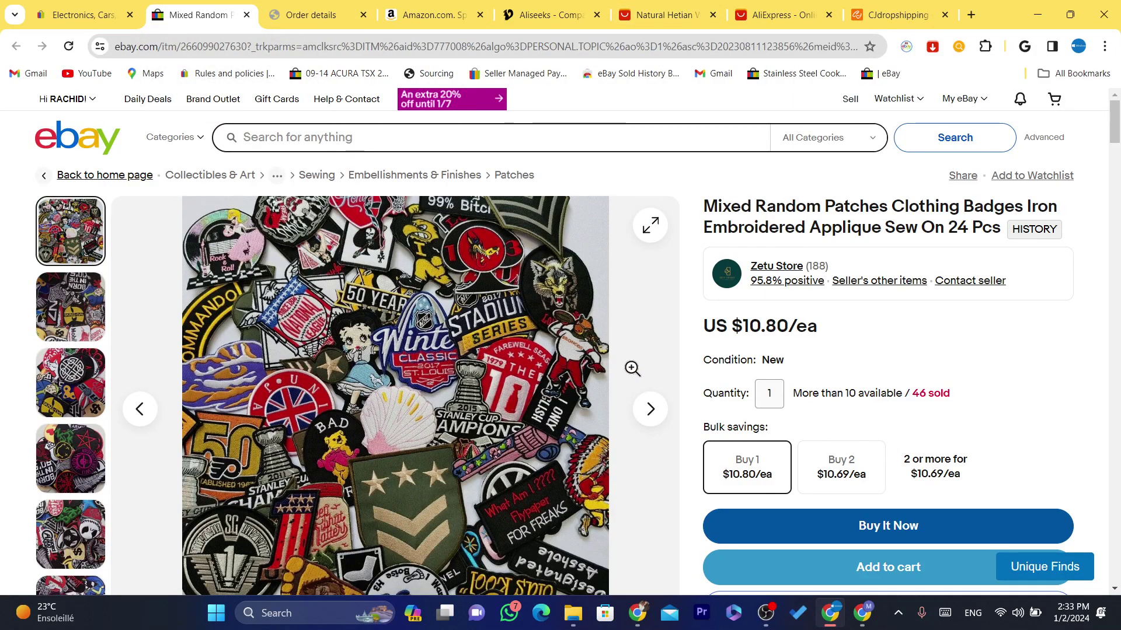
pyautogui.scroll(-1, 1115, 121)
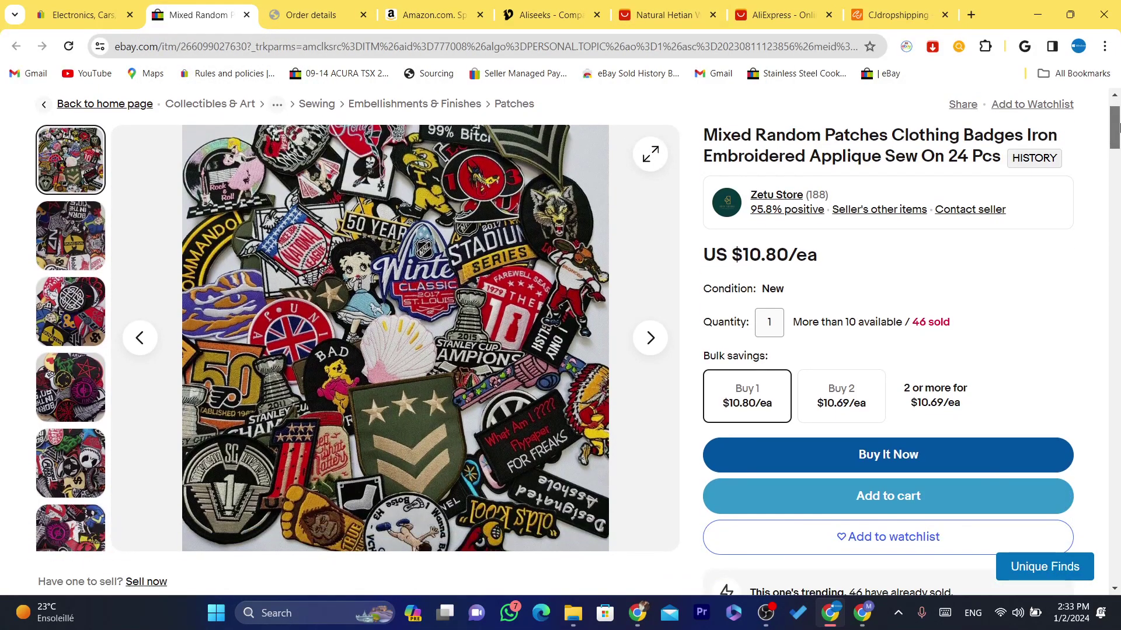
pyautogui.scroll(1, 1115, 121)
pyautogui.tripleClick(821, 220)
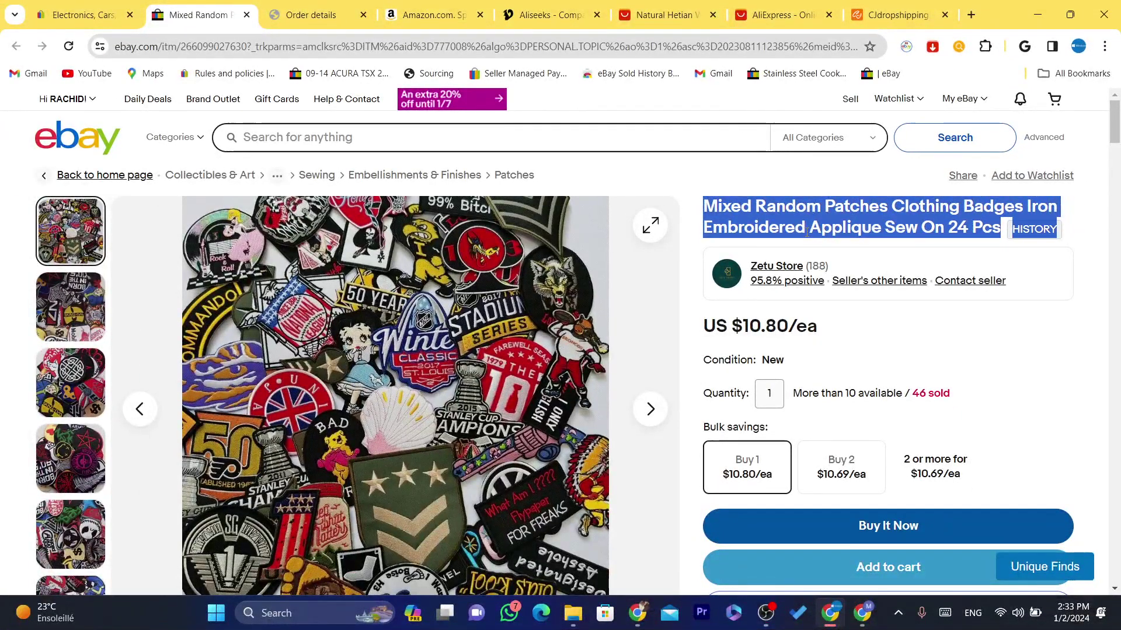
pyautogui.moveTo(1114, 137)
pyautogui.mouseDown()
pyautogui.moveTo(1118, 252)
pyautogui.moveTo(1117, 133)
pyautogui.mouseUp()
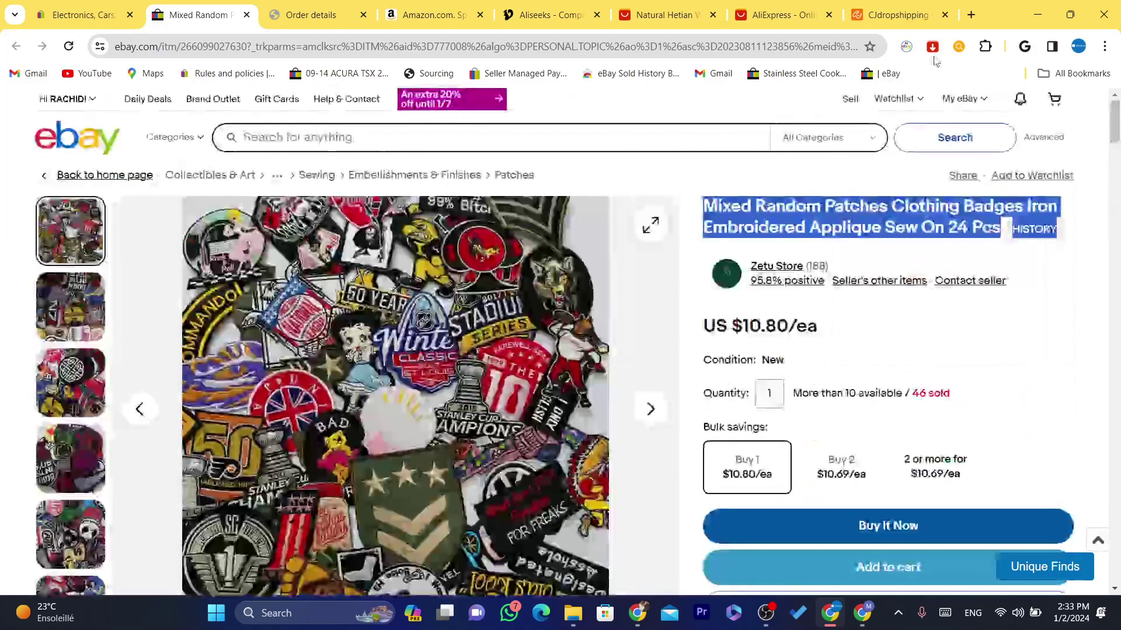
# - Browse the deals and product categories on the Amazon home page, then return to the eBay patches listing
pyautogui.click(400, 5)
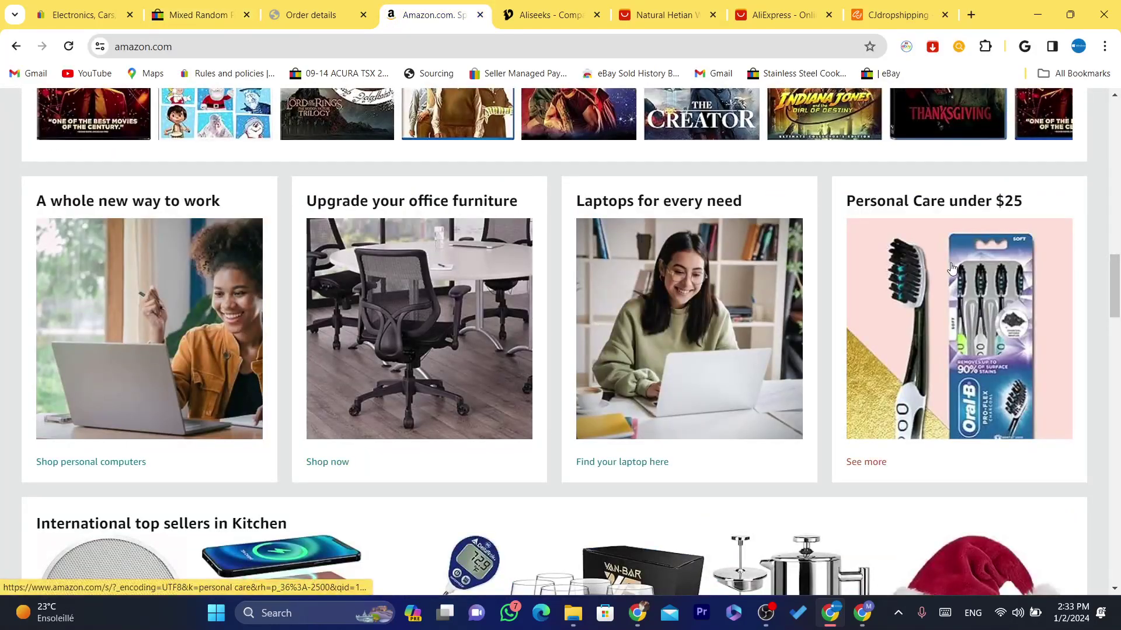
pyautogui.moveTo(1117, 295); pyautogui.dragTo(1118, 378)
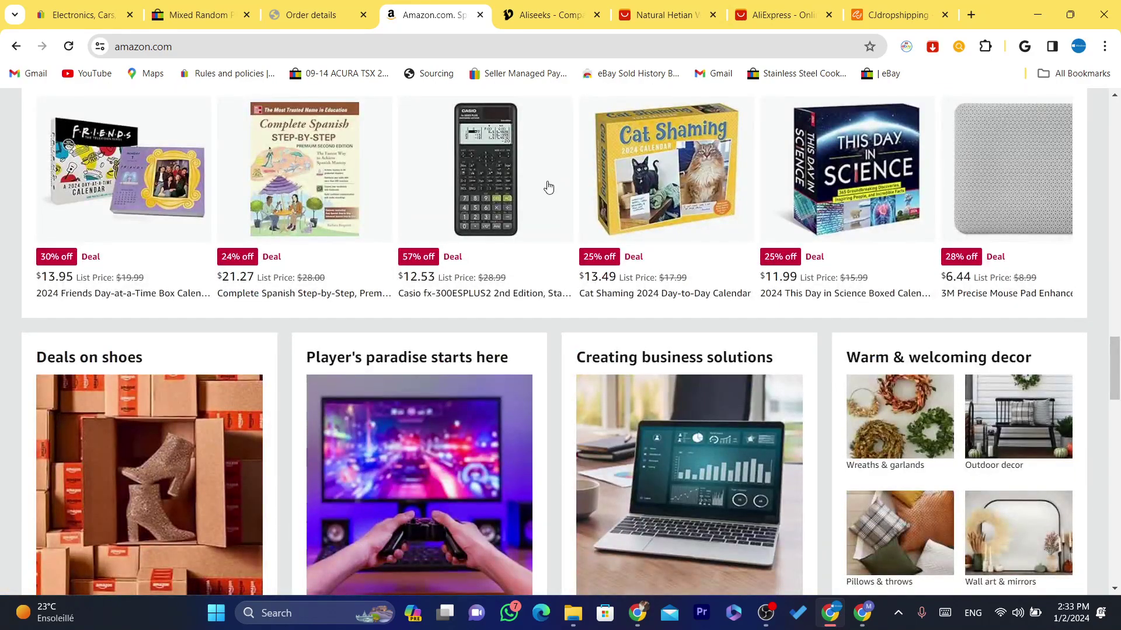
pyautogui.click(226, 4)
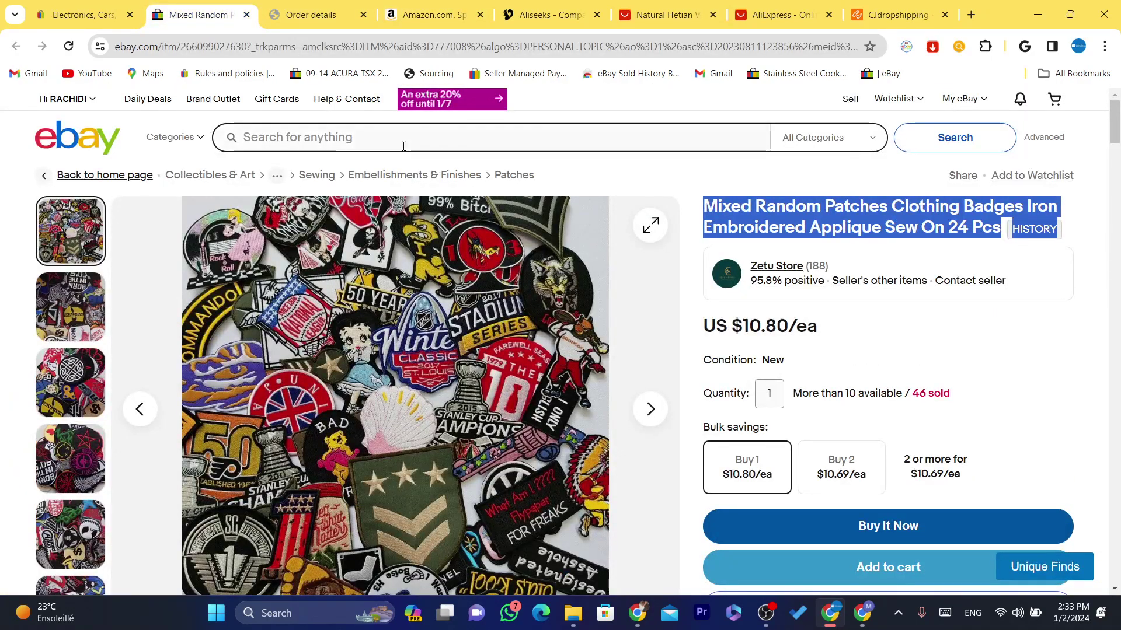
pyautogui.click(403, 147)
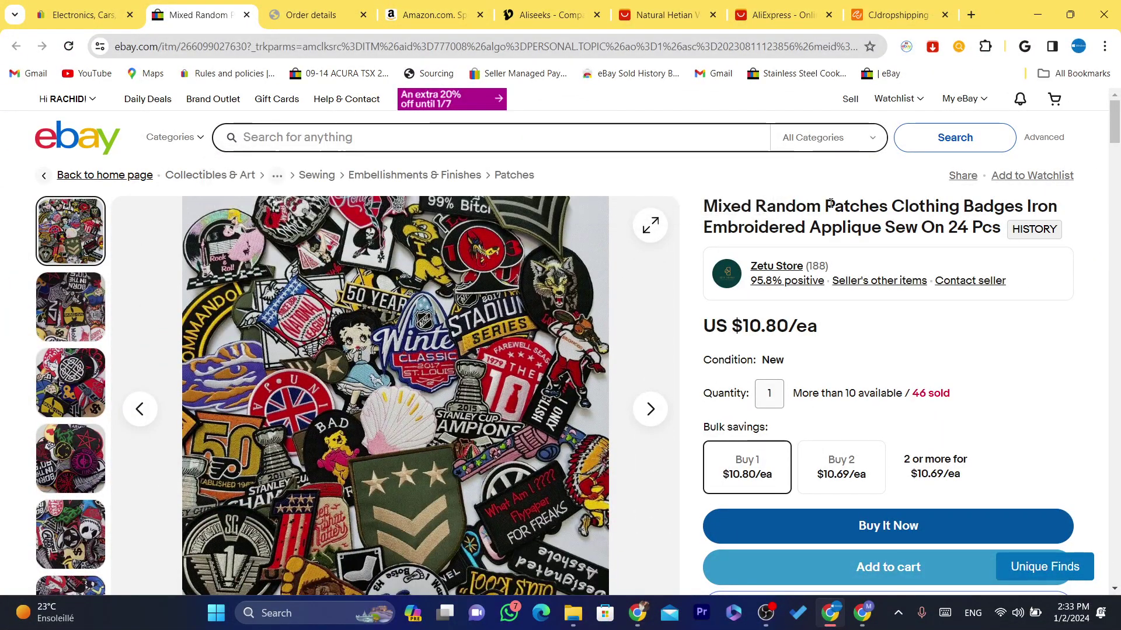
# - Compare the deals on the Amazon home page with the eBay patches listing, ending on the eBay listing
pyautogui.click(453, 6)
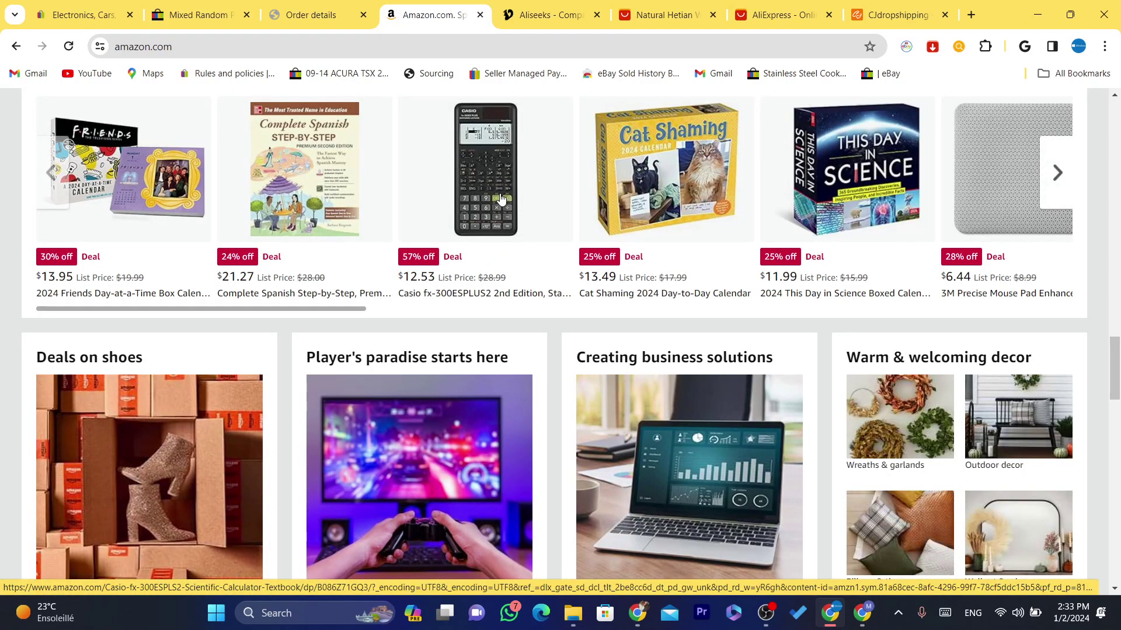
pyautogui.click(173, 6)
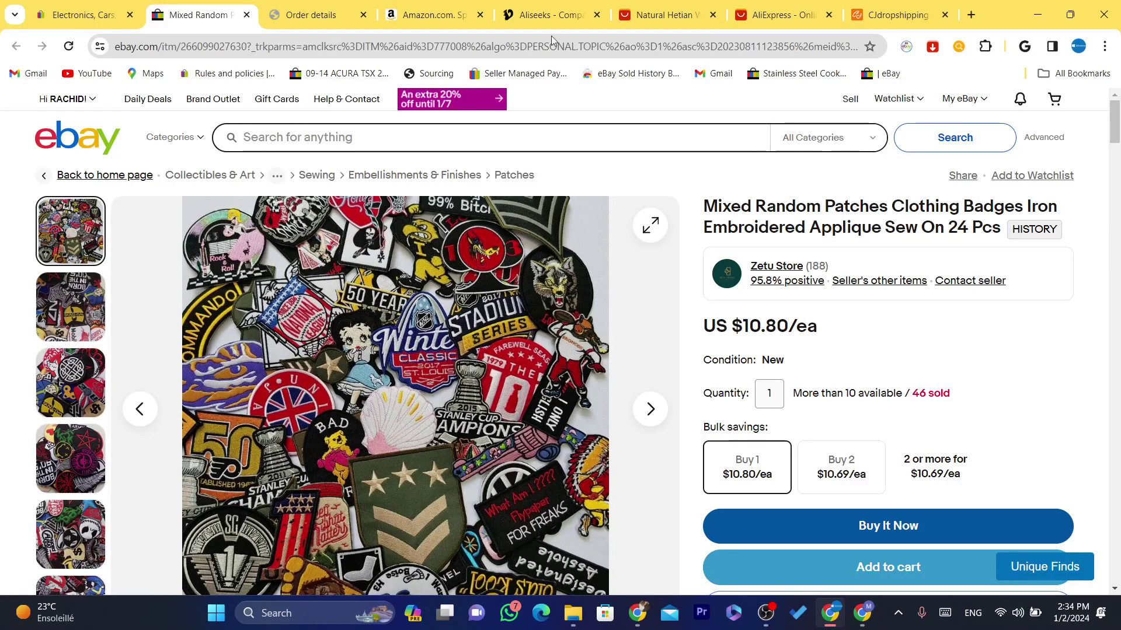
pyautogui.click(433, 15)
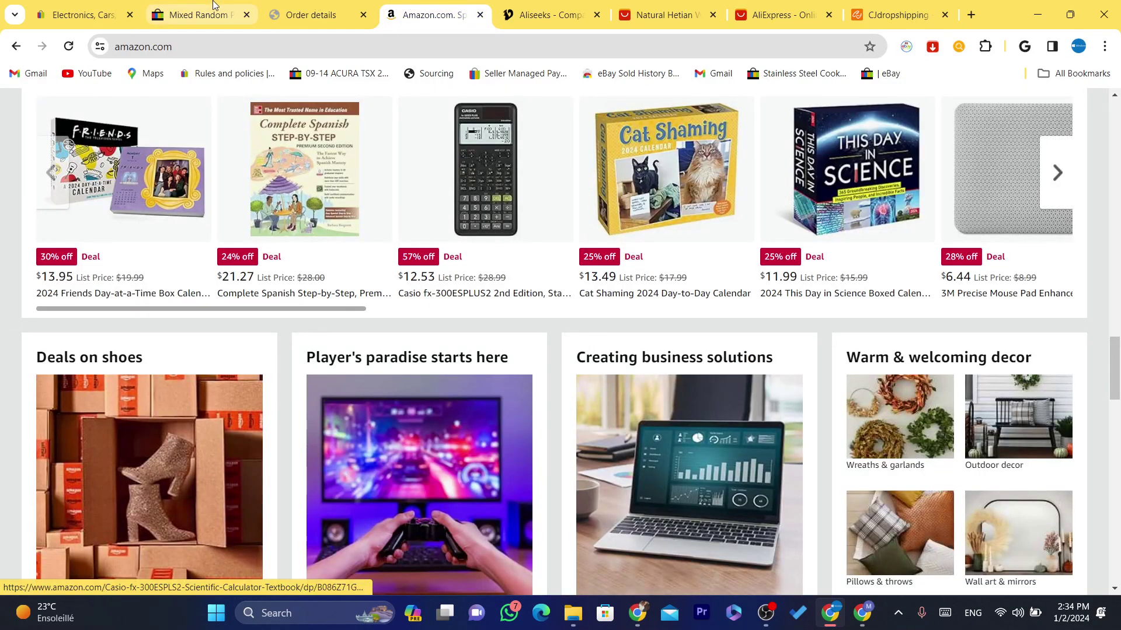
pyautogui.click(195, 15)
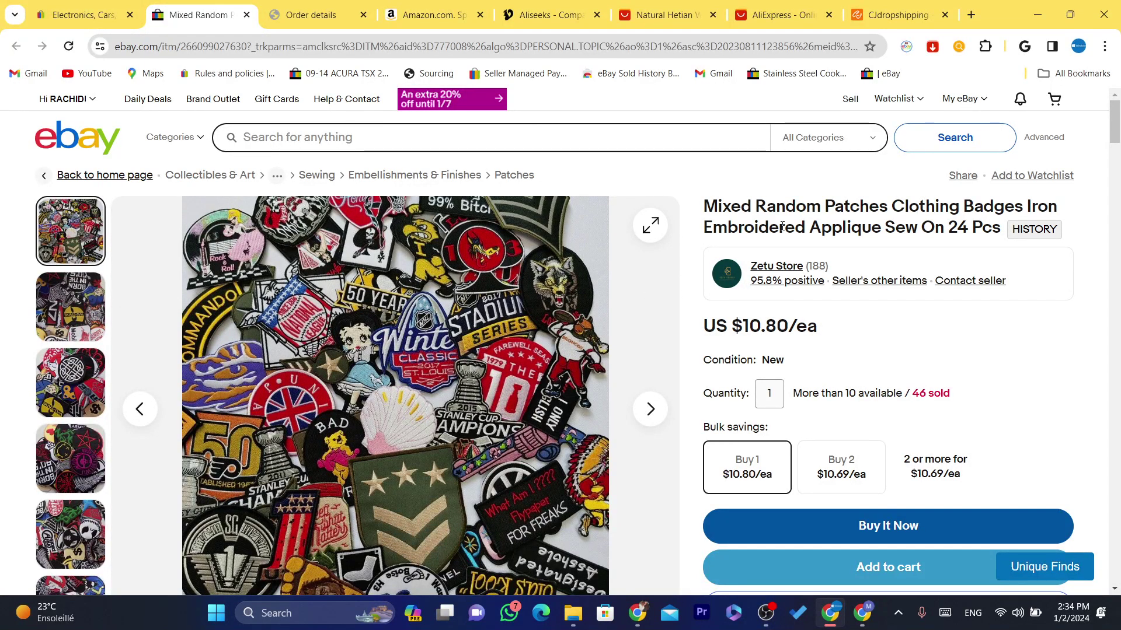
# - Highlight the patches listing's availability and sold quantity line, then clear the highlight
pyautogui.tripleClick(941, 390)
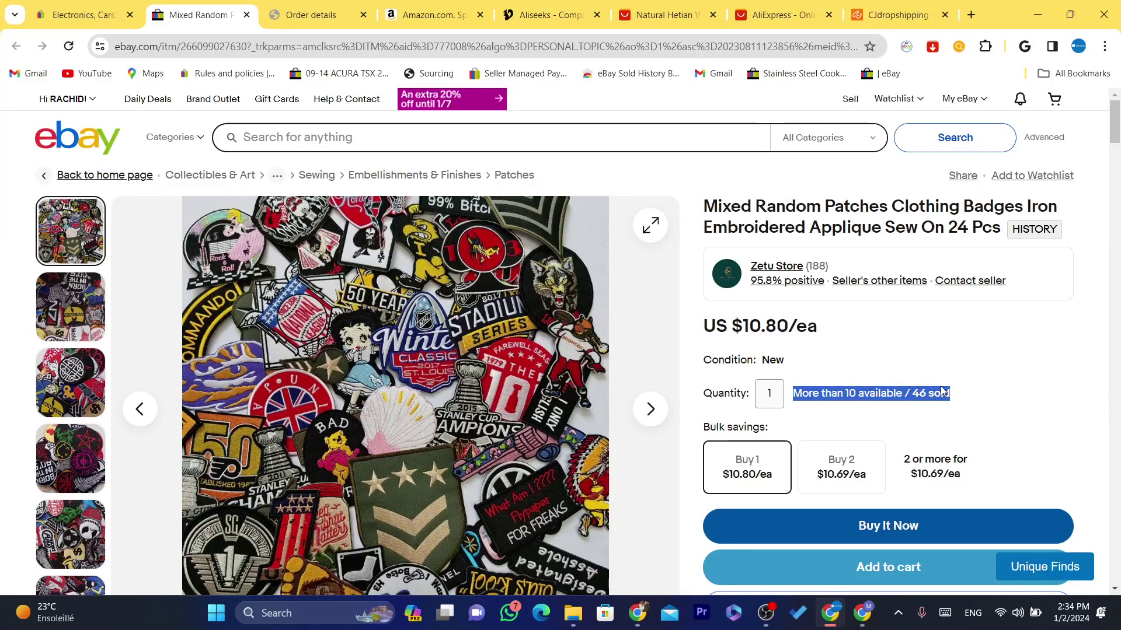
pyautogui.doubleClick(939, 394)
pyautogui.tripleClick(939, 393)
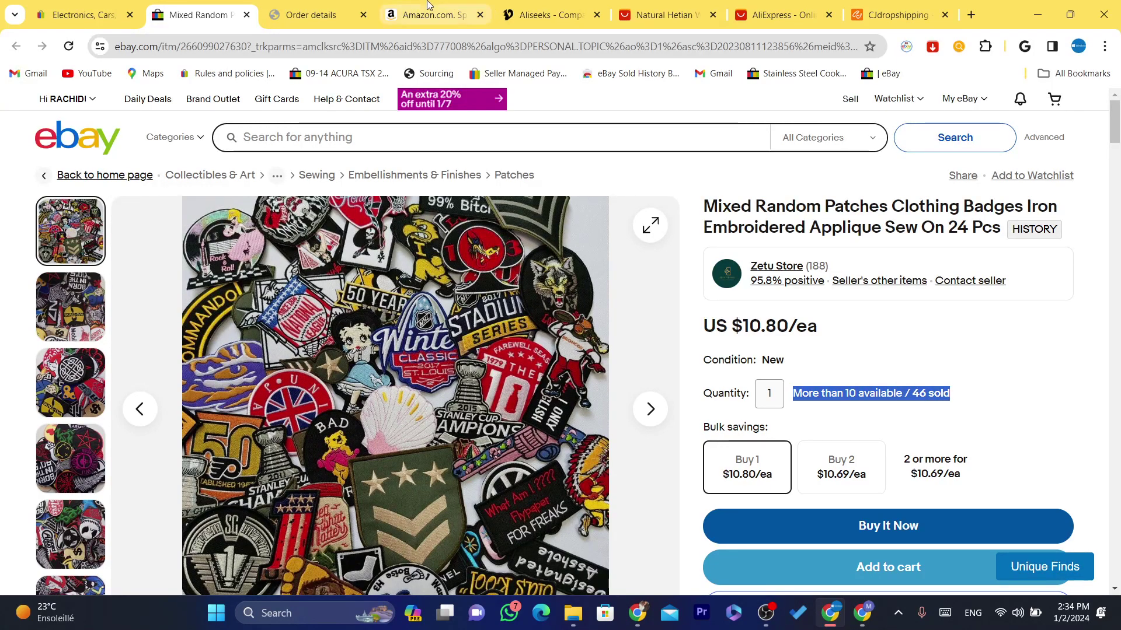
pyautogui.click(839, 222)
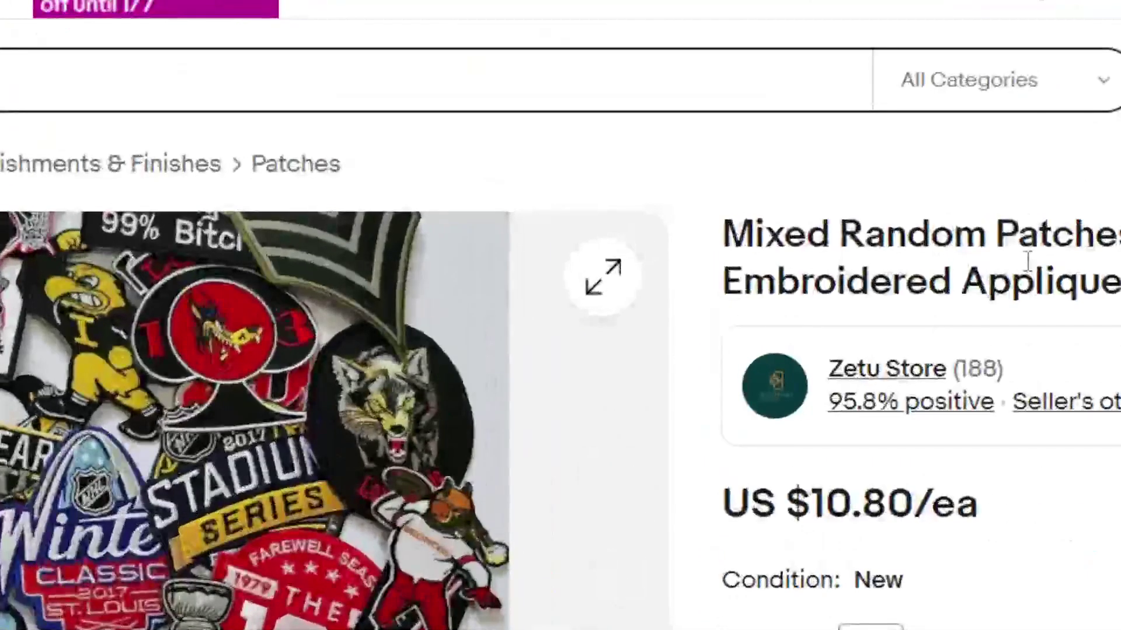